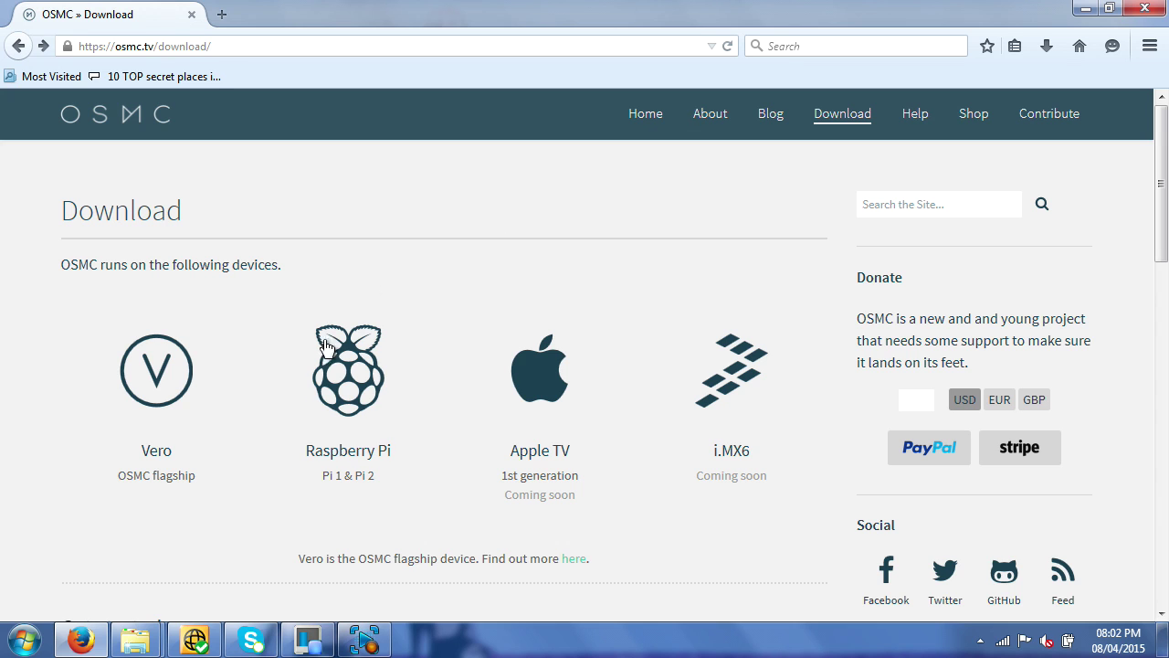
Open the Windows page of the OSMC download site and view the download prompt for the self-extracting installer
scroll(320, 394, down, 5)
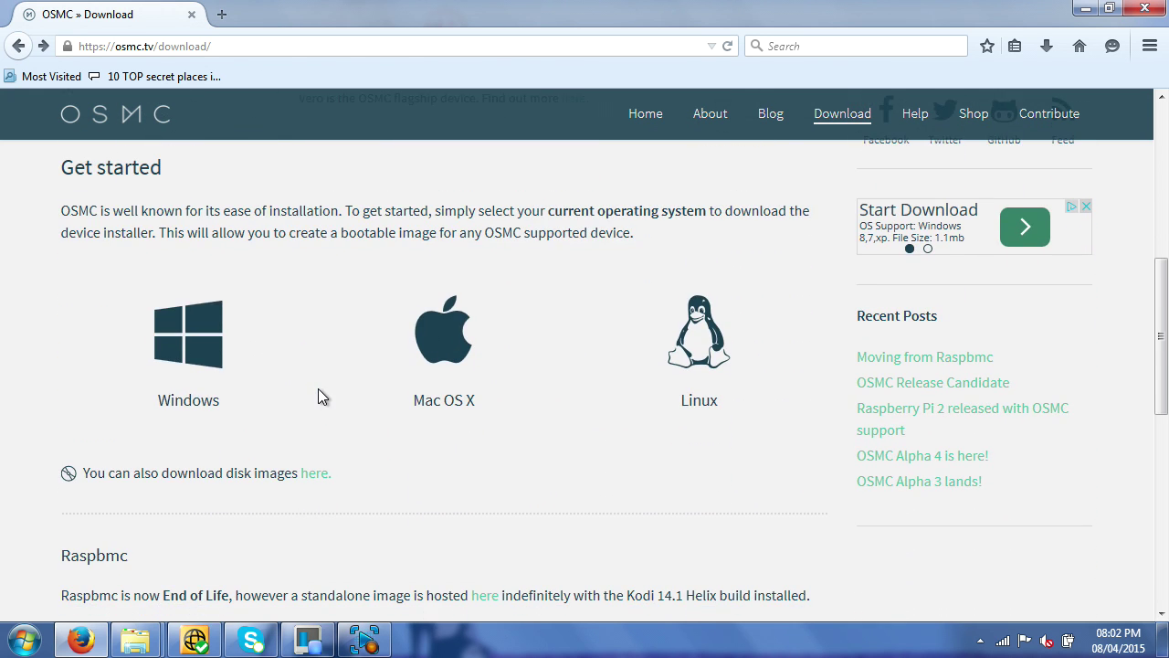
click(223, 320)
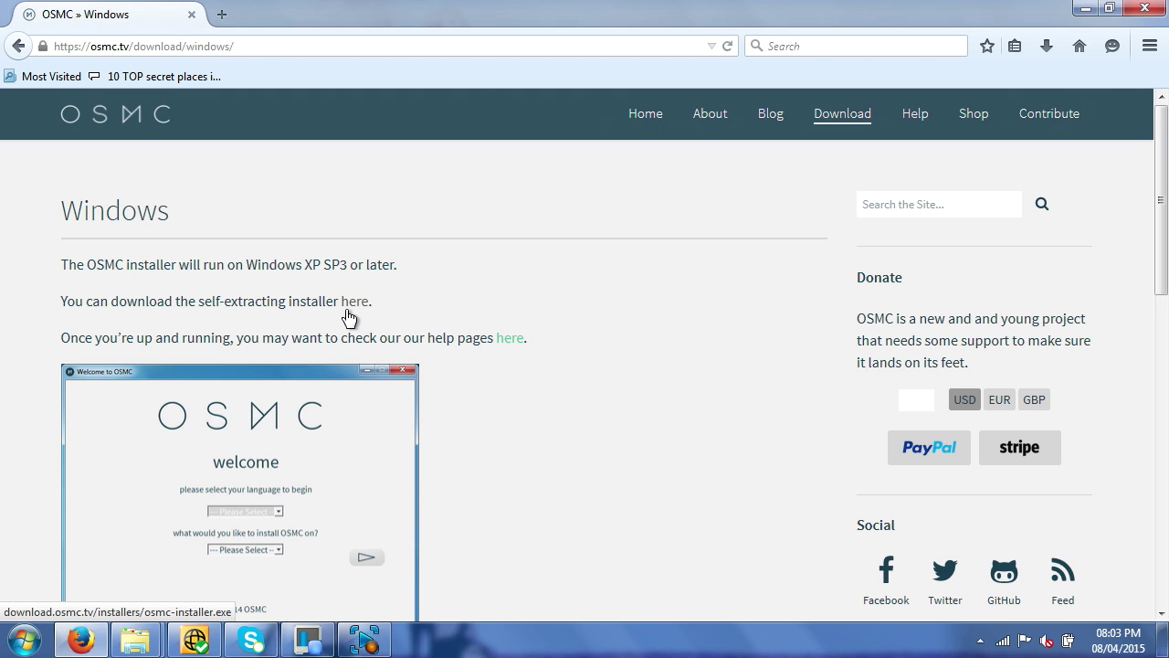
click(348, 311)
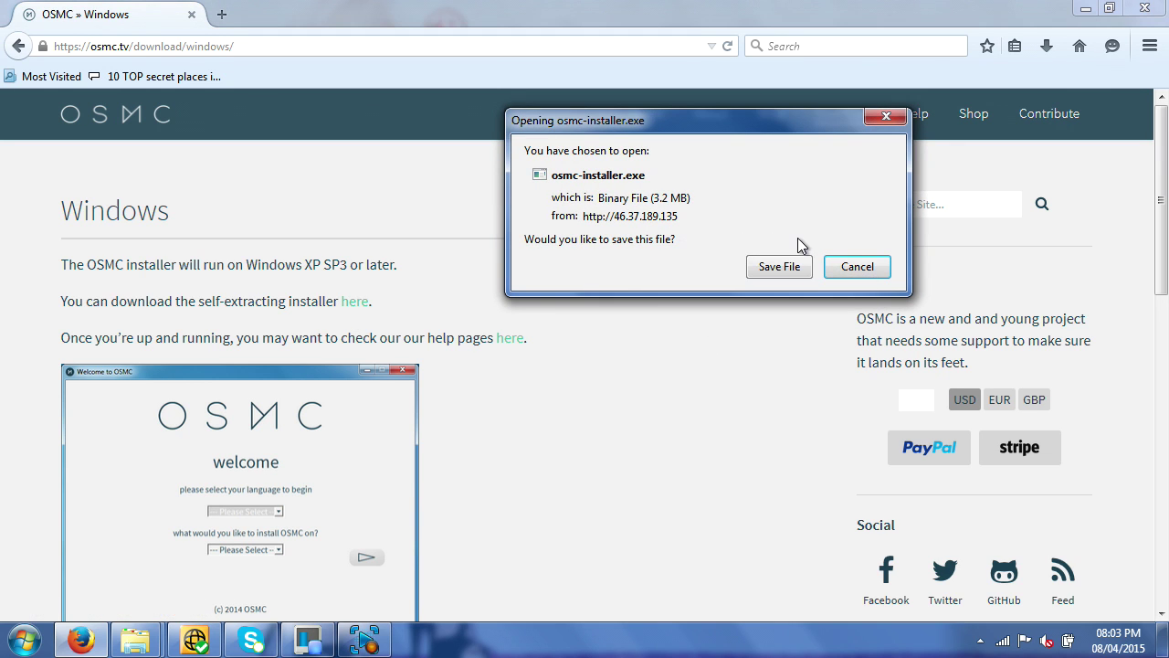
click(871, 258)
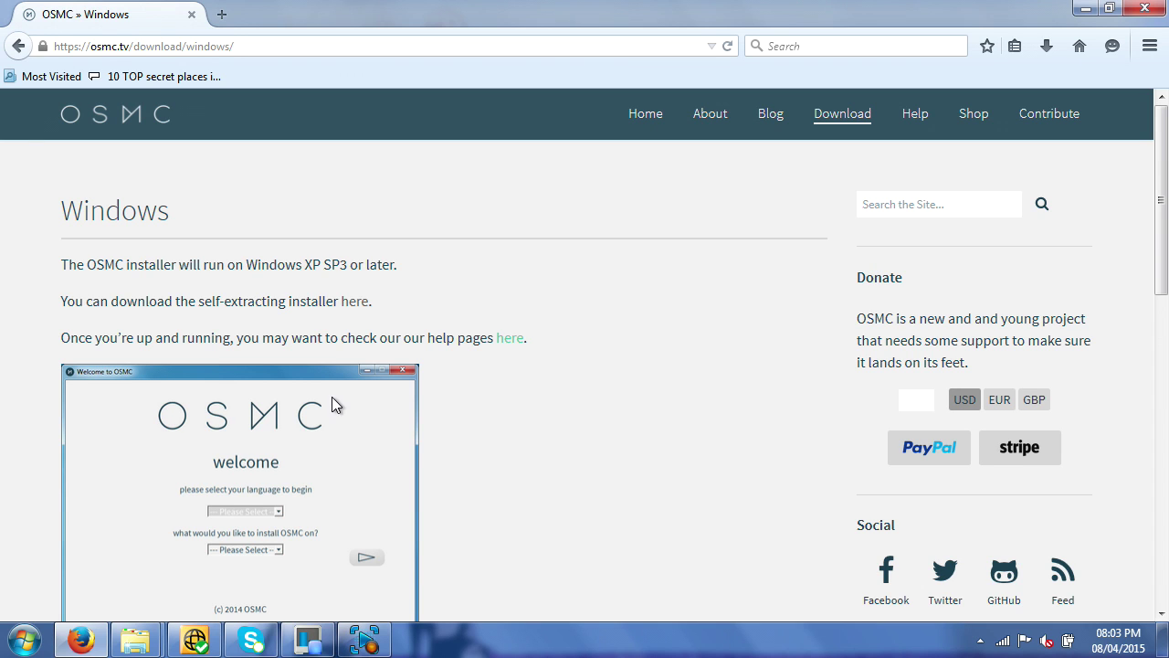
Switch to the File Explorer window showing the pi folder and maximize it
mouse_move(134, 650)
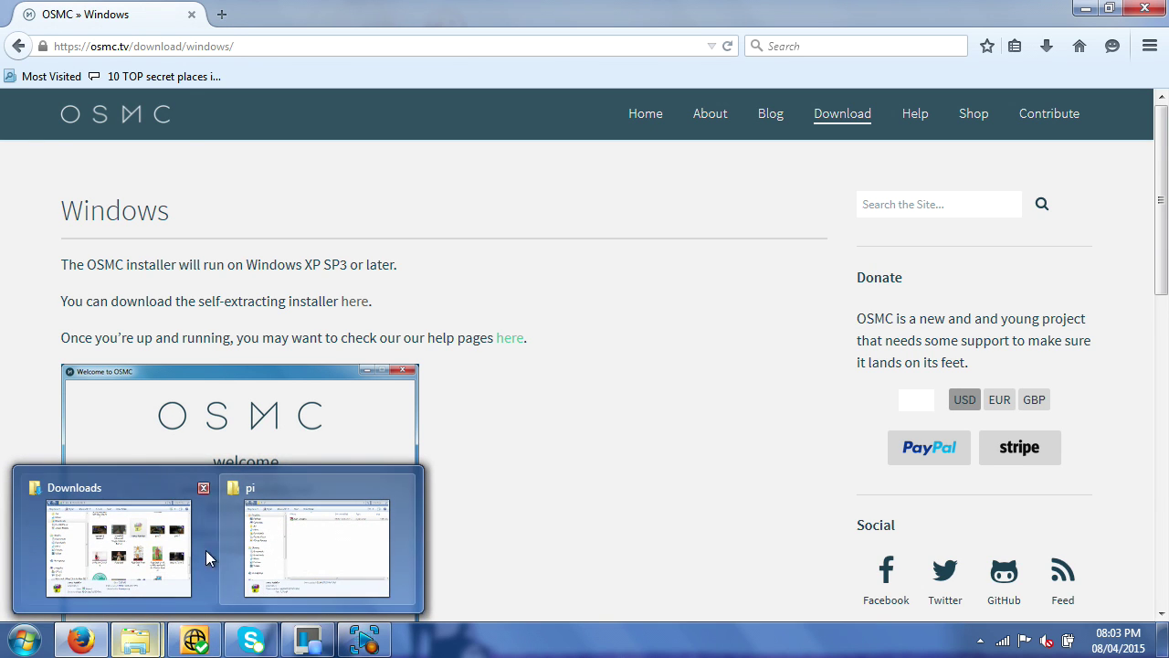
click(269, 556)
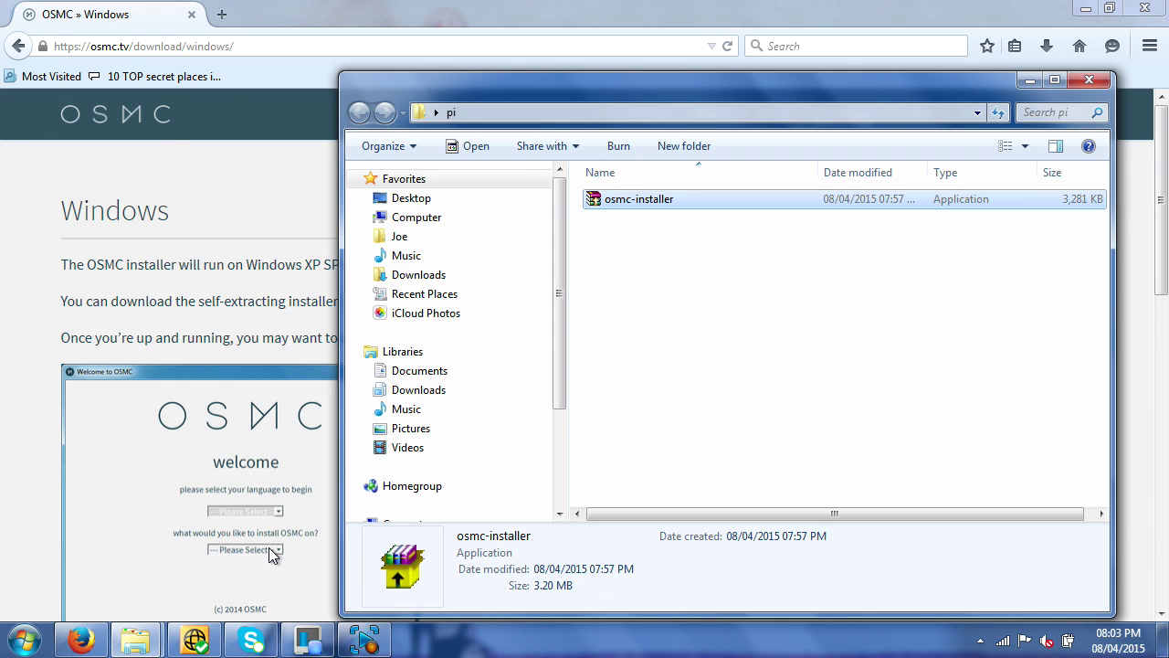
drag(685, 81, 609, 8)
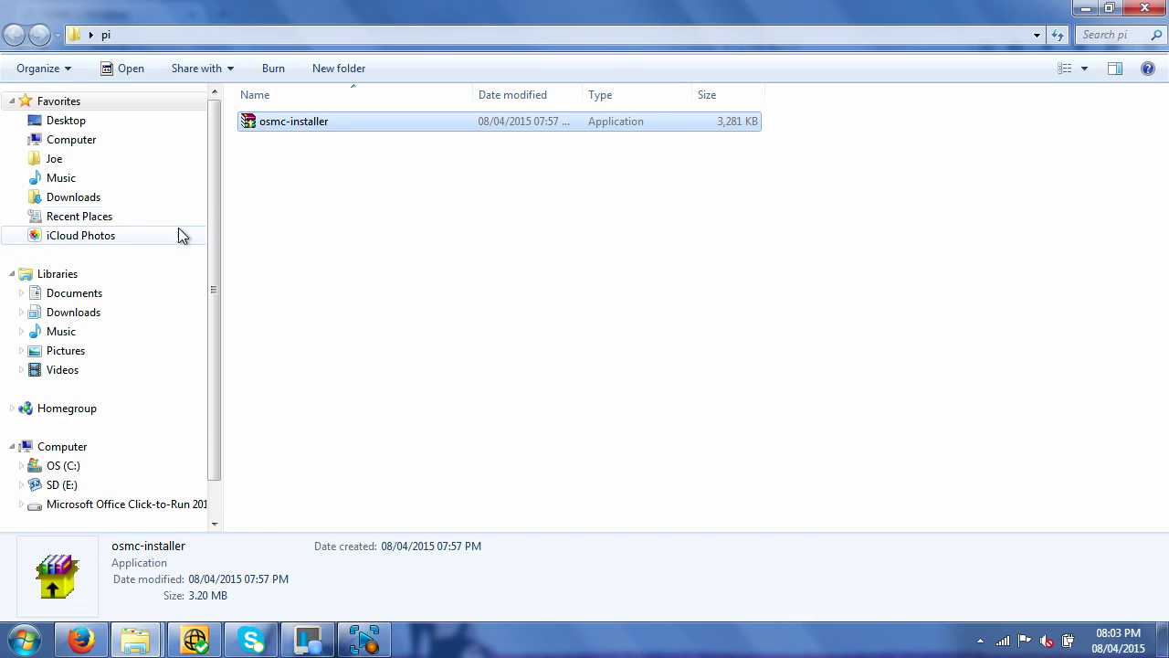
right_click(66, 493)
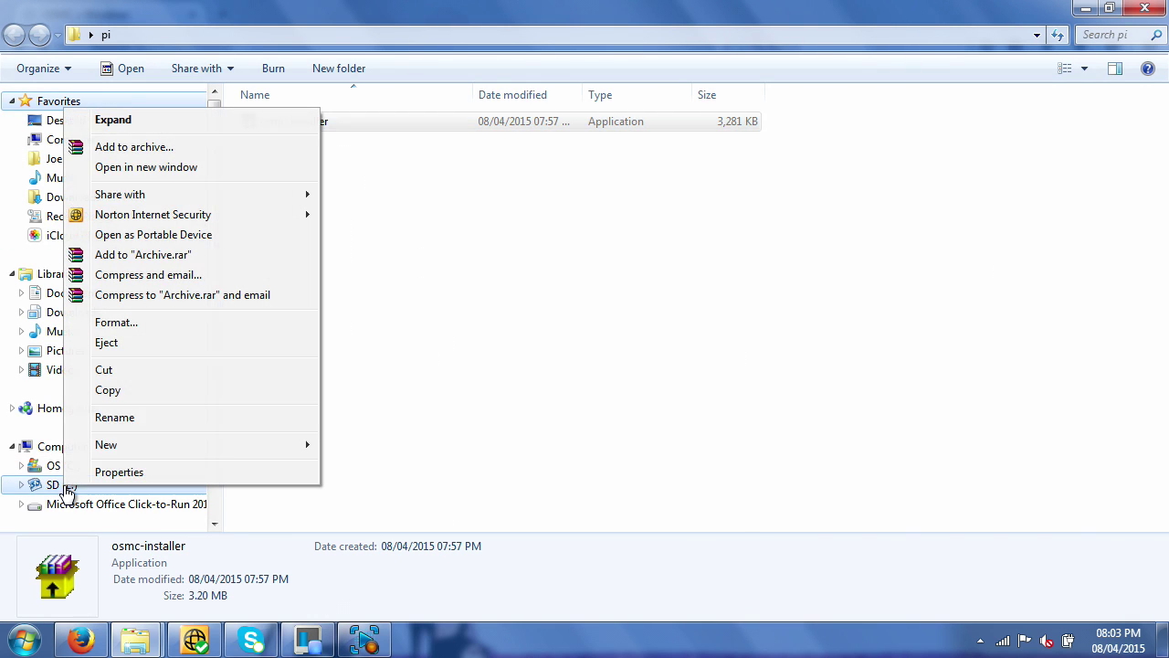
click(200, 319)
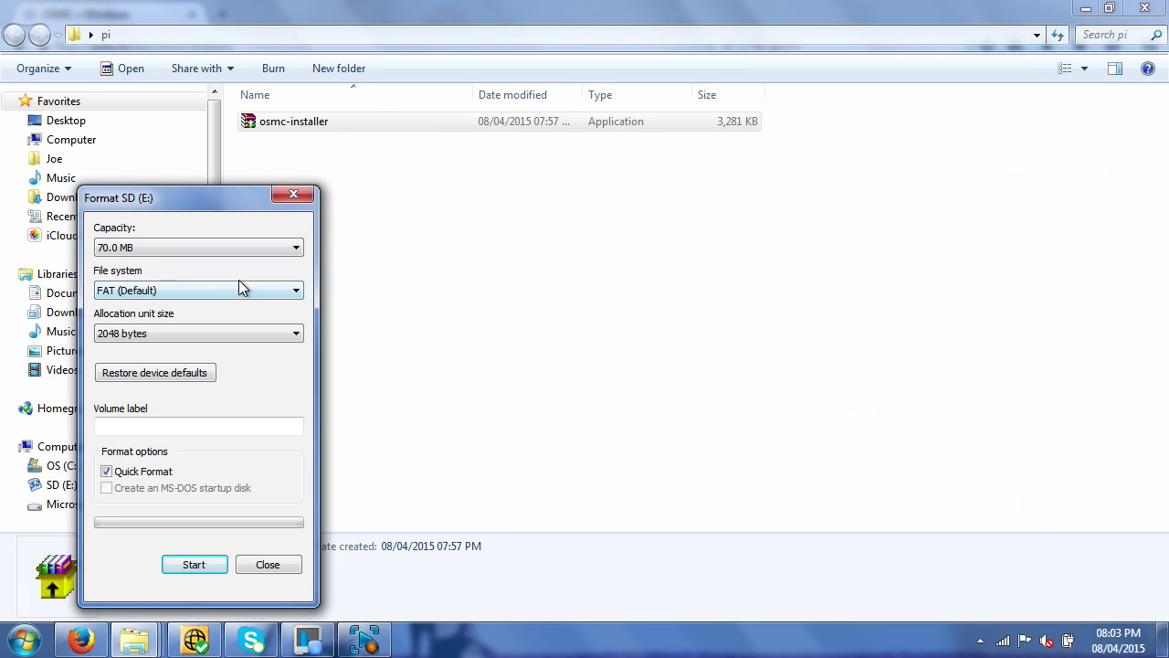
click(305, 195)
Run osmc-installer from the pi folder and allow it to make changes to the computer
click(365, 126)
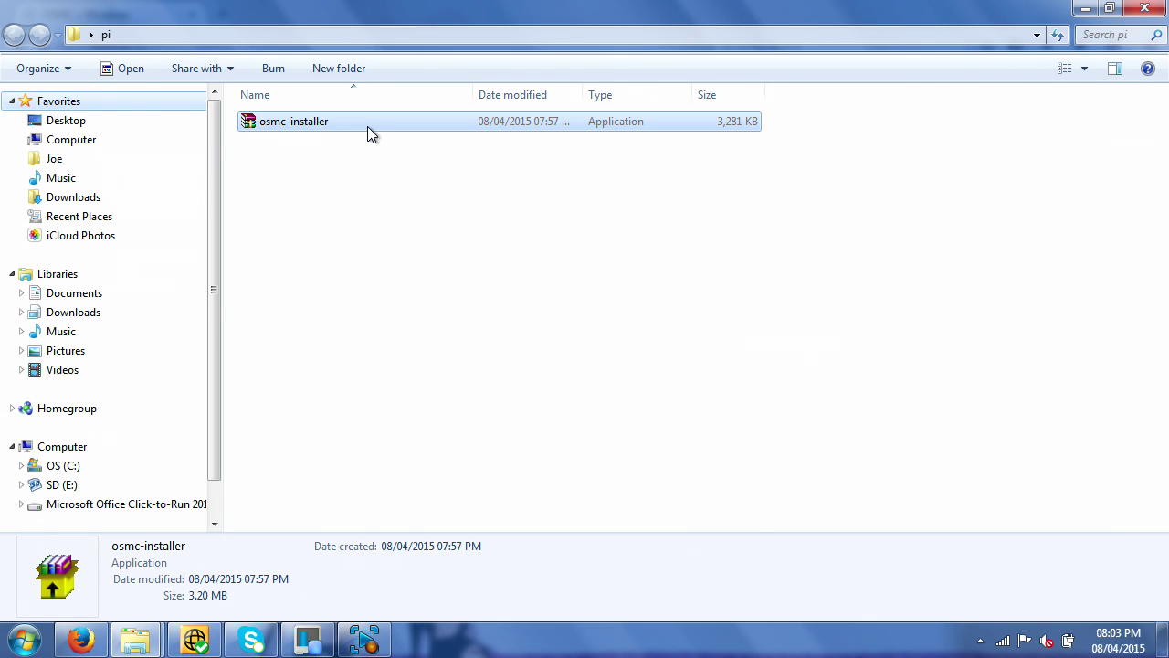
double_click(367, 126)
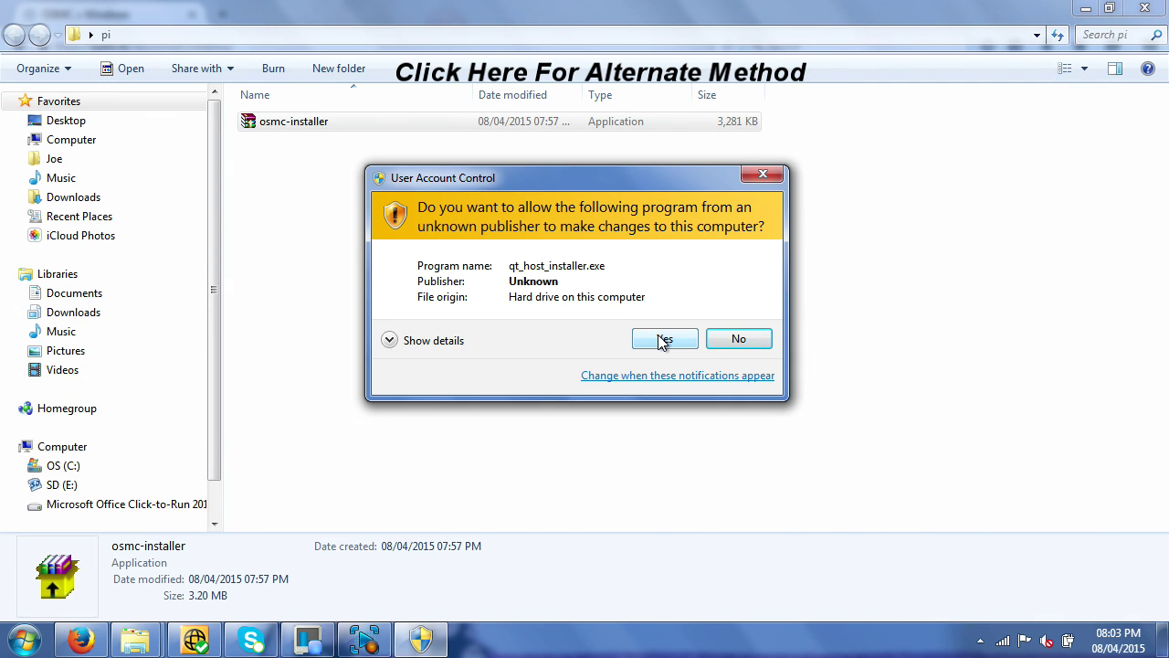
click(663, 339)
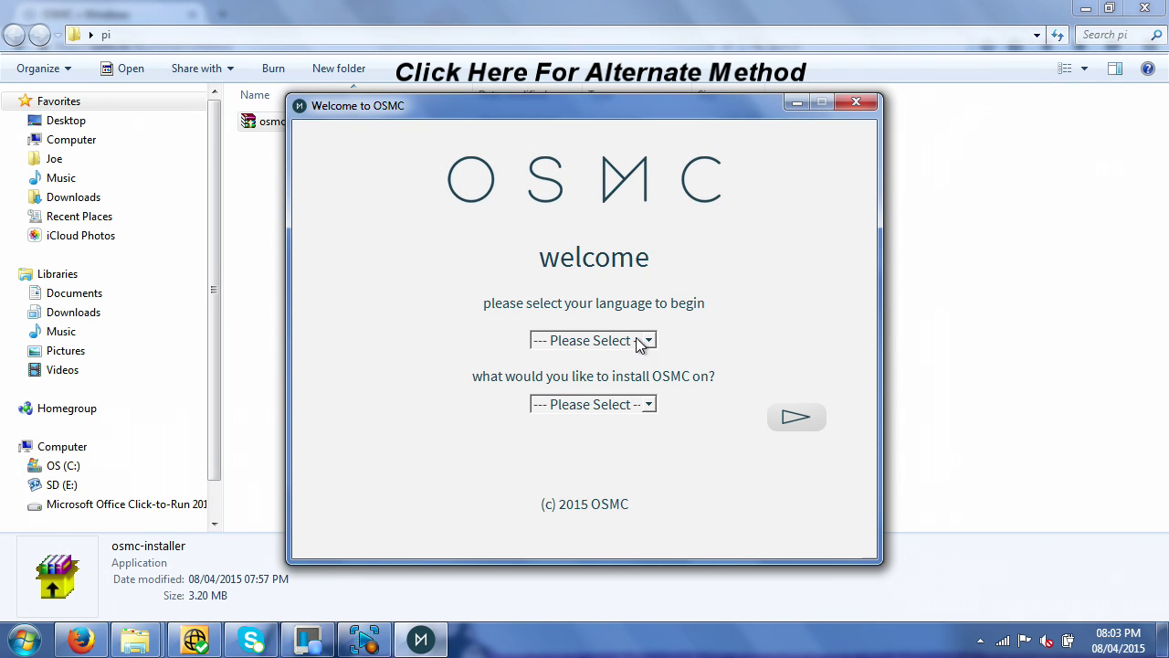
Set the installer language to English and the target device to Raspberry Pi, and continue to the version selection
click(643, 340)
click(628, 378)
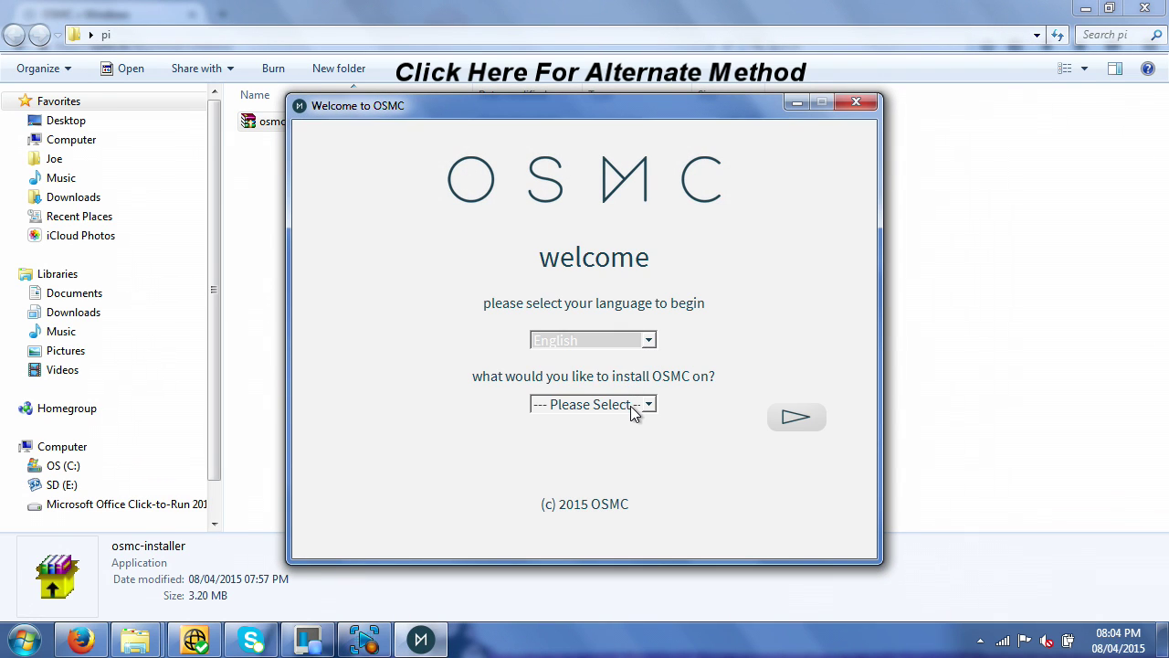
click(631, 406)
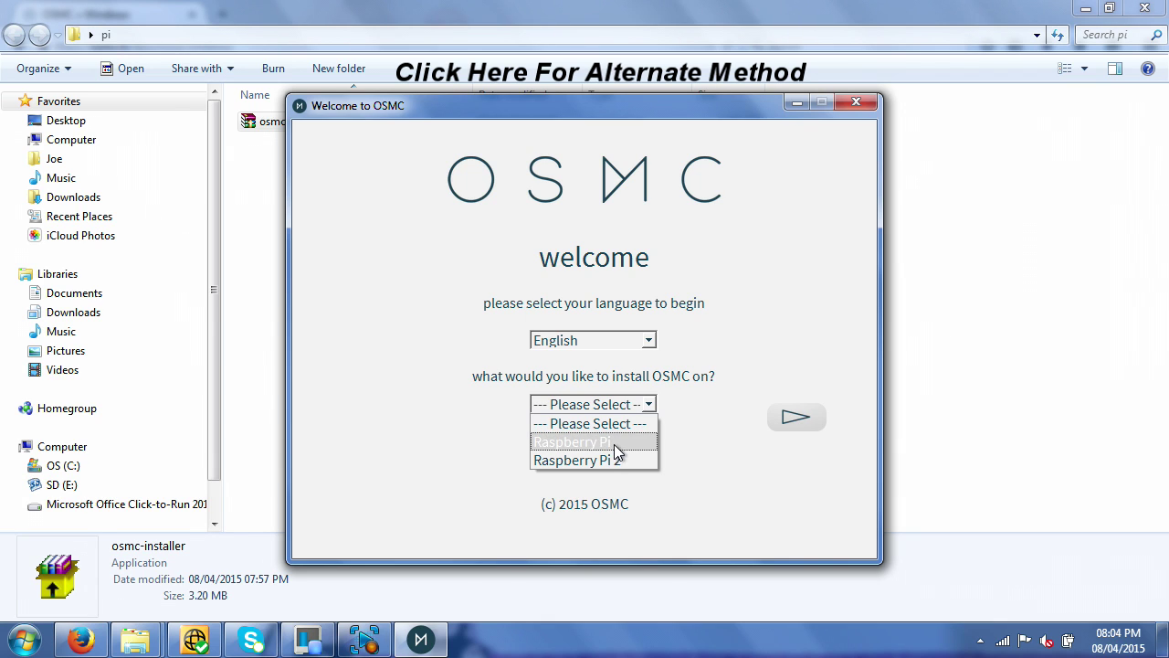
click(613, 441)
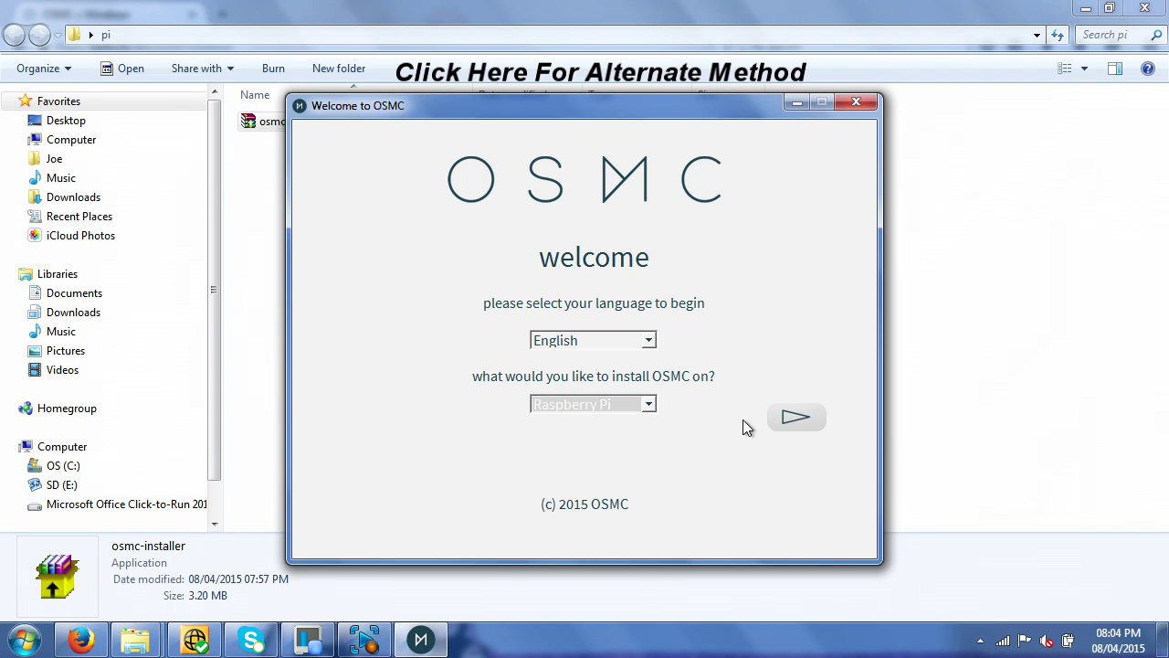
click(791, 421)
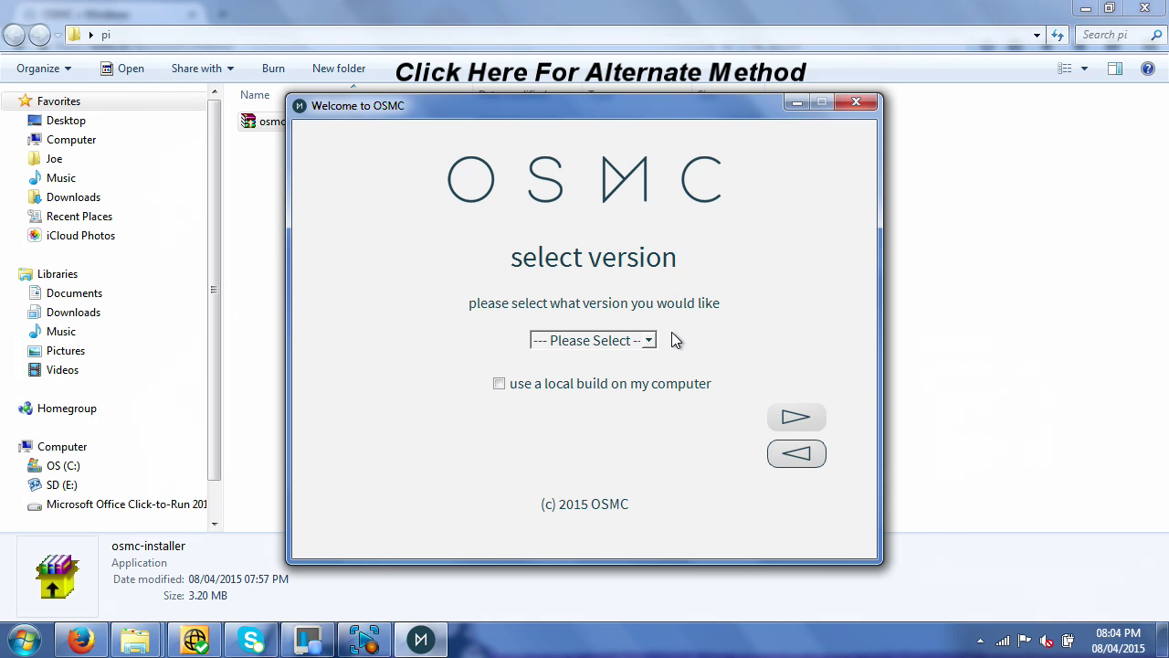
Choose the RC version of OSMC and continue to the install options
click(639, 342)
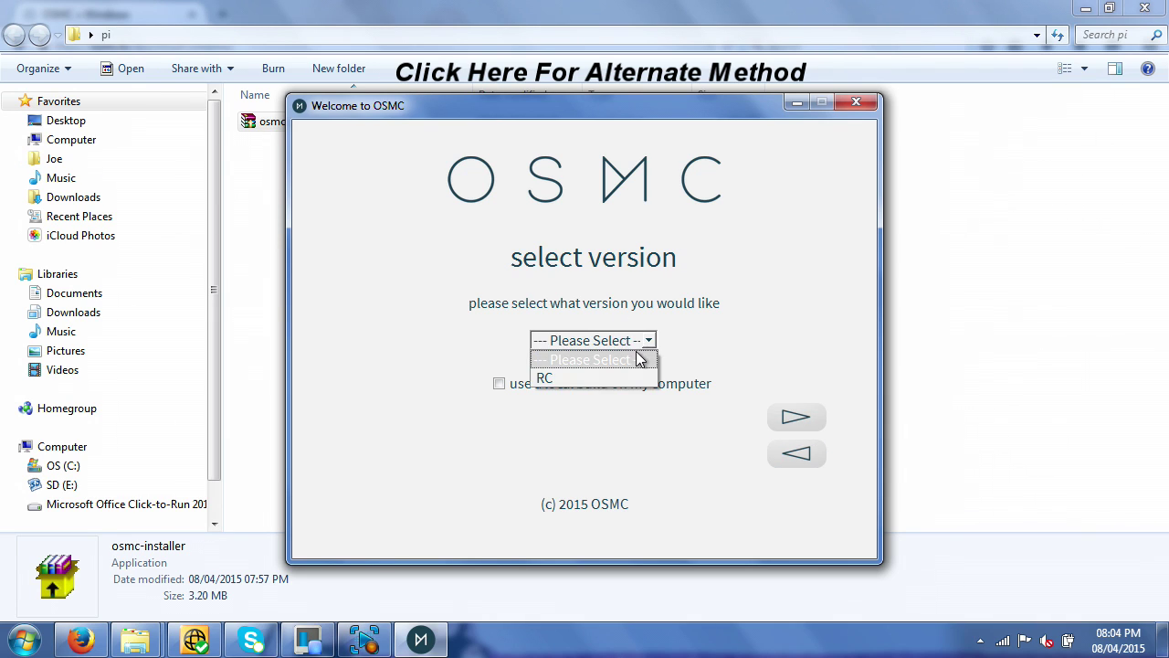
click(636, 373)
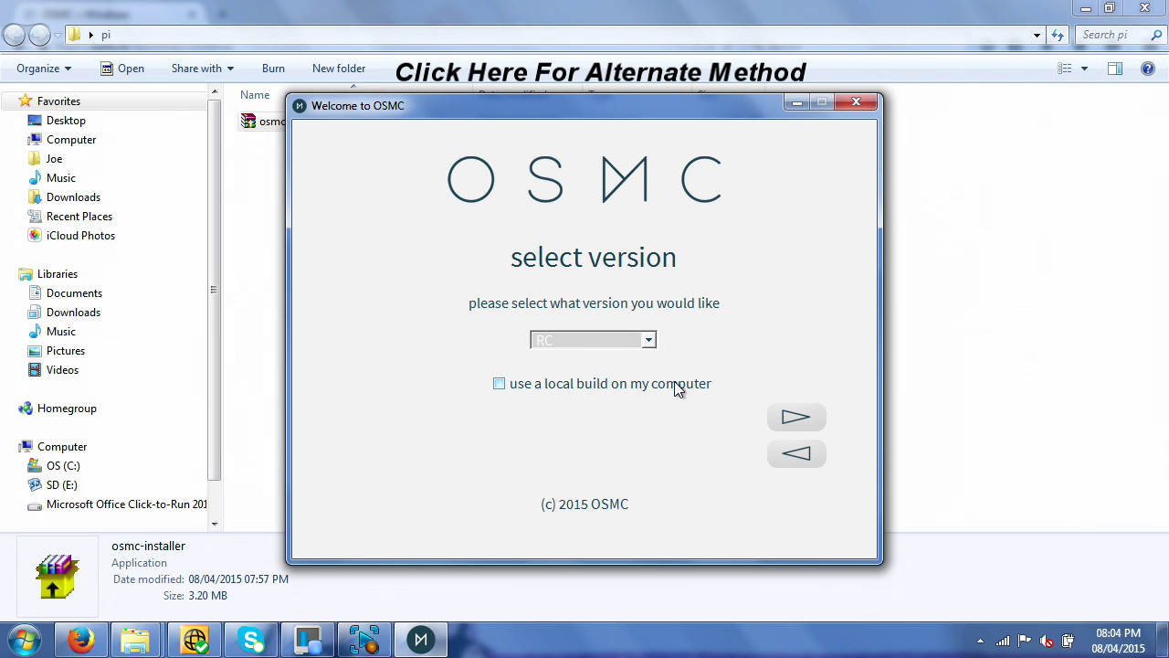
click(795, 415)
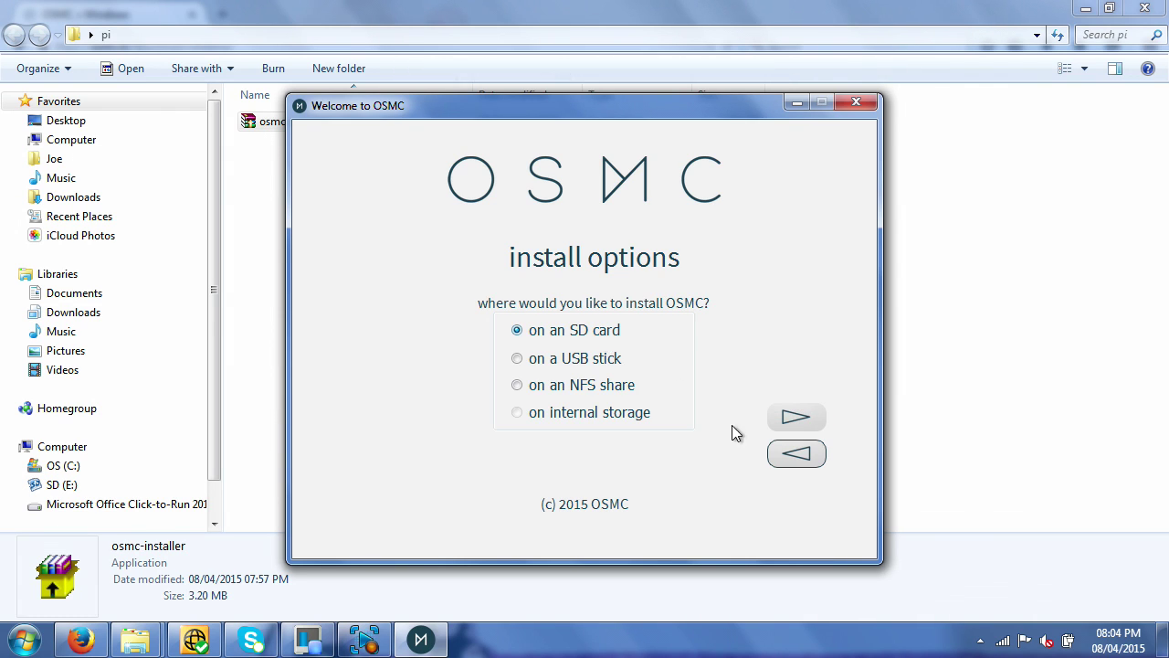
Accept installation on an SD card with a wired network connection
click(792, 418)
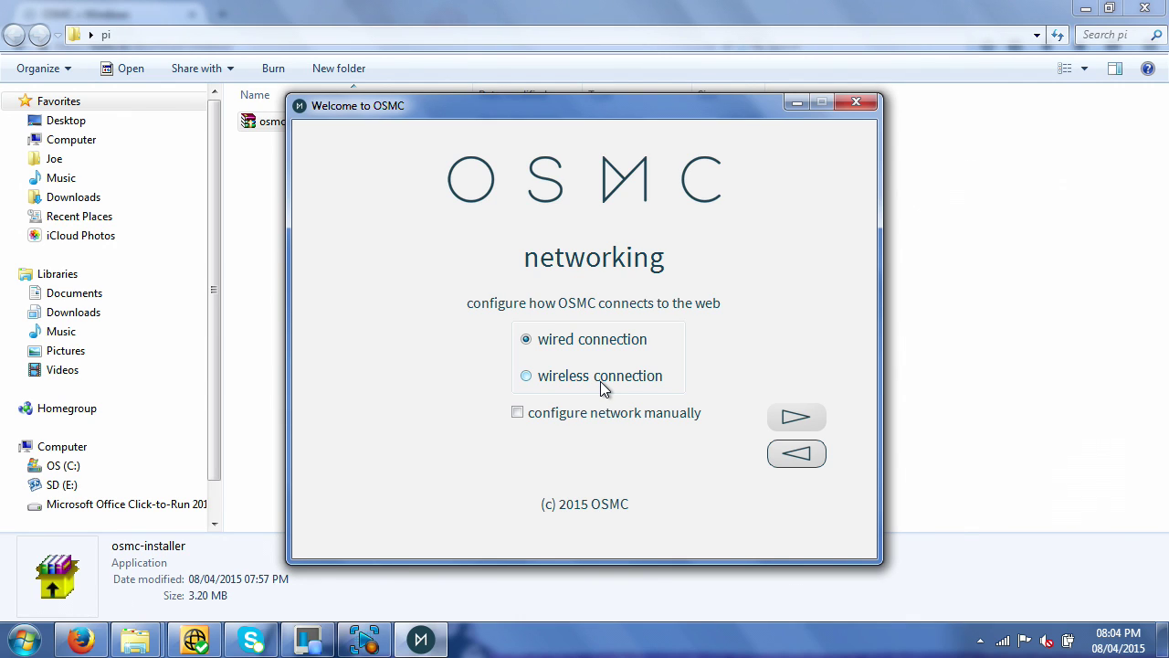
click(786, 417)
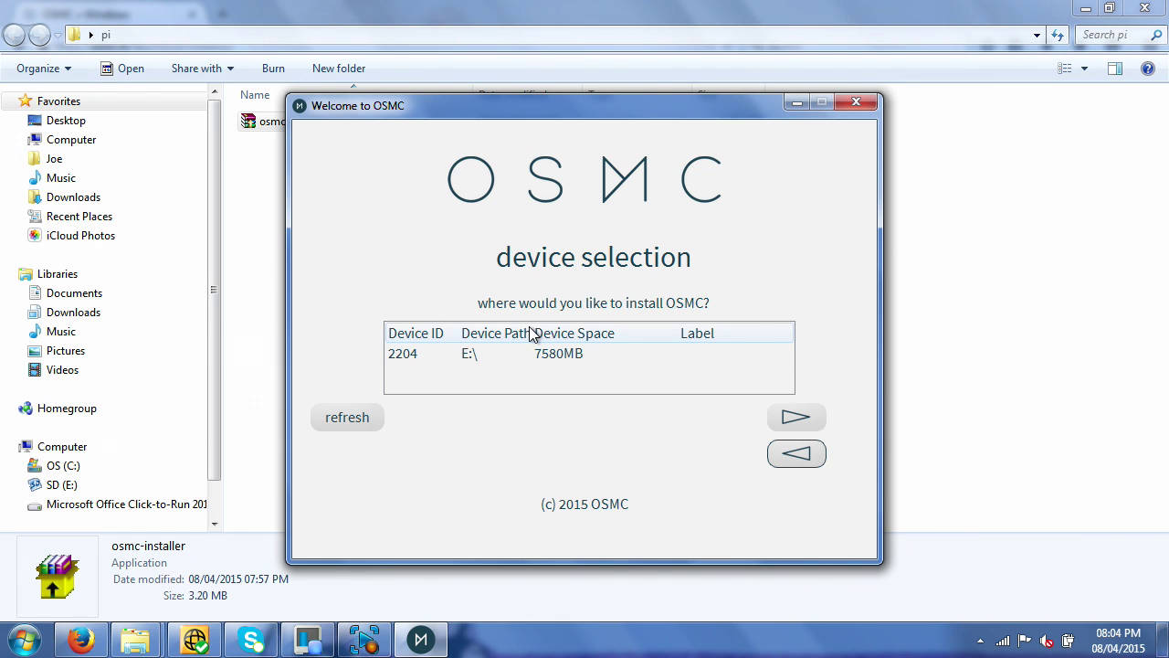
Check the SD card's drive letter among the computer's drives, and choose the E:\ device as the OSMC install target
click(58, 451)
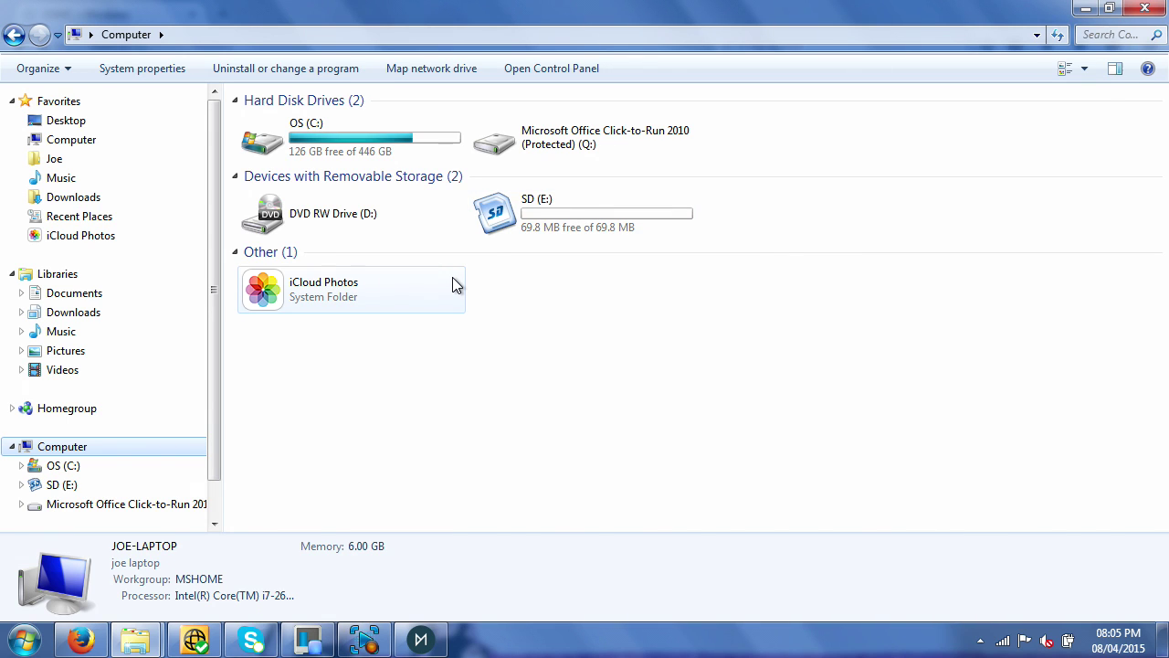
click(420, 642)
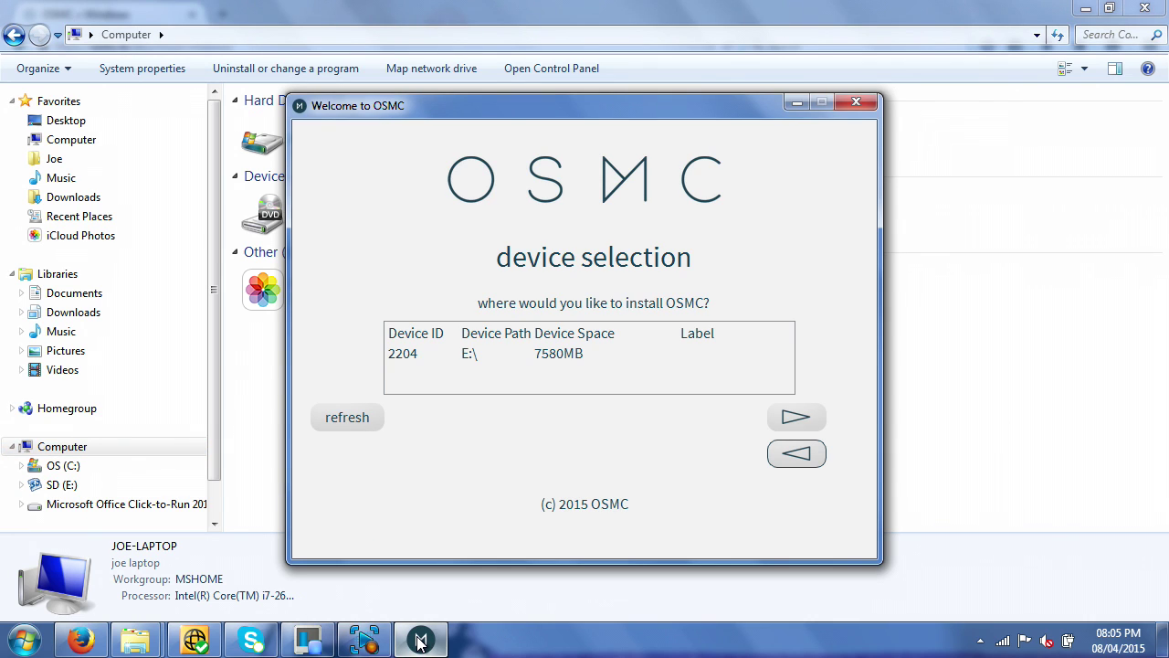
click(573, 355)
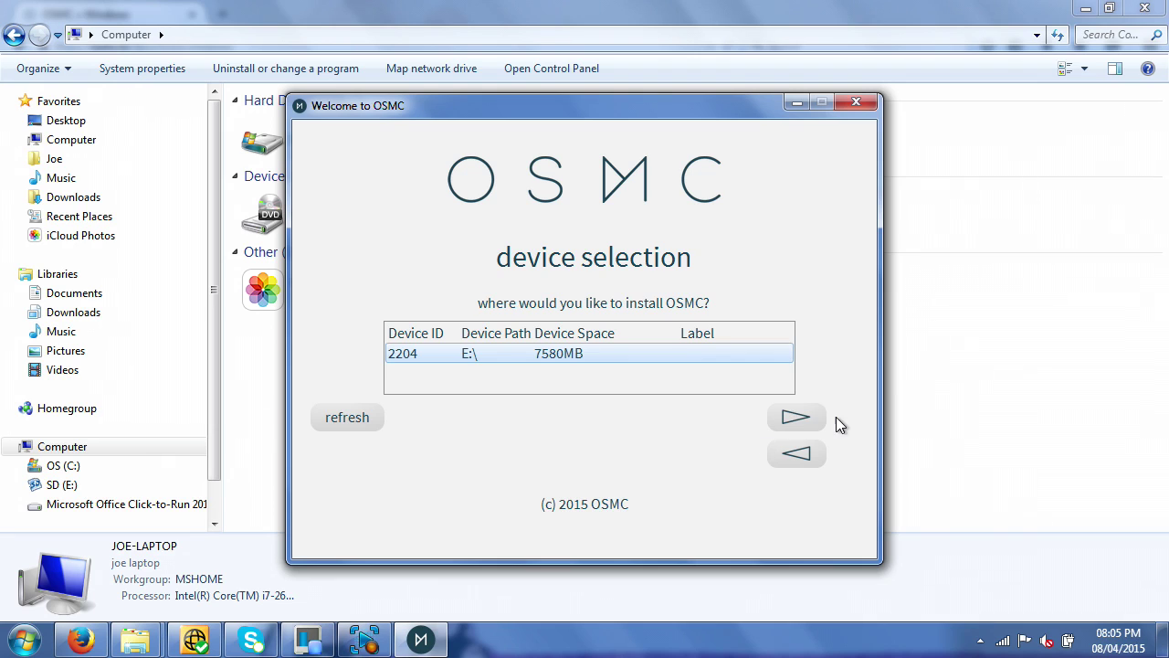
click(794, 417)
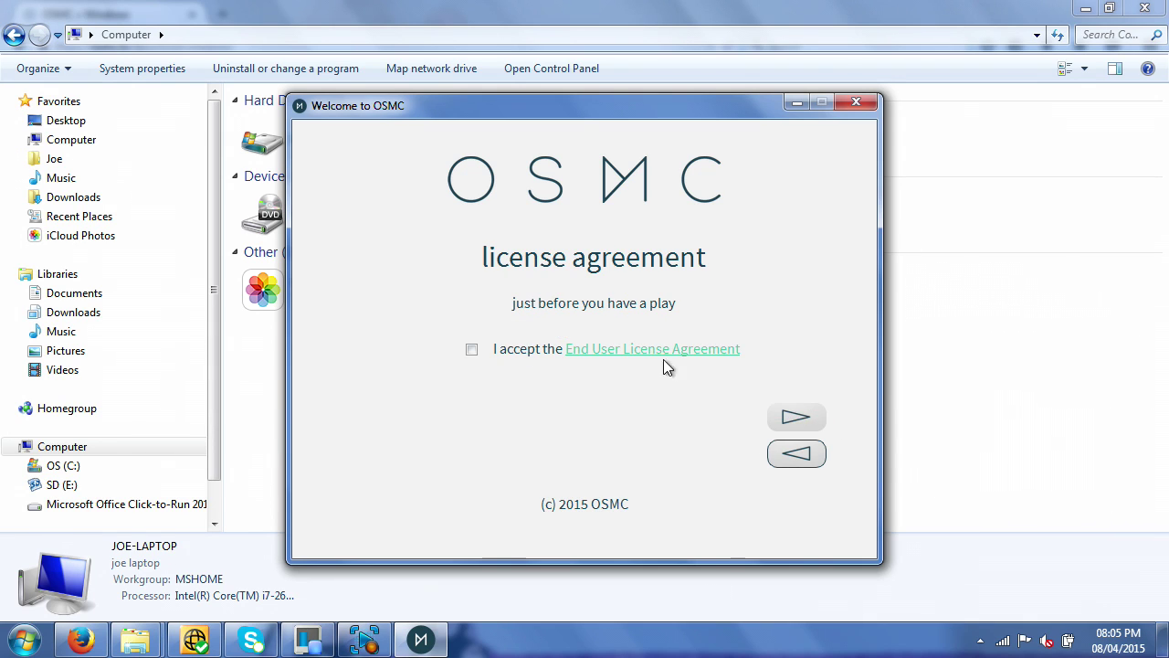
Accept the End User License Agreement and agree to re-download the OSMC image
click(471, 351)
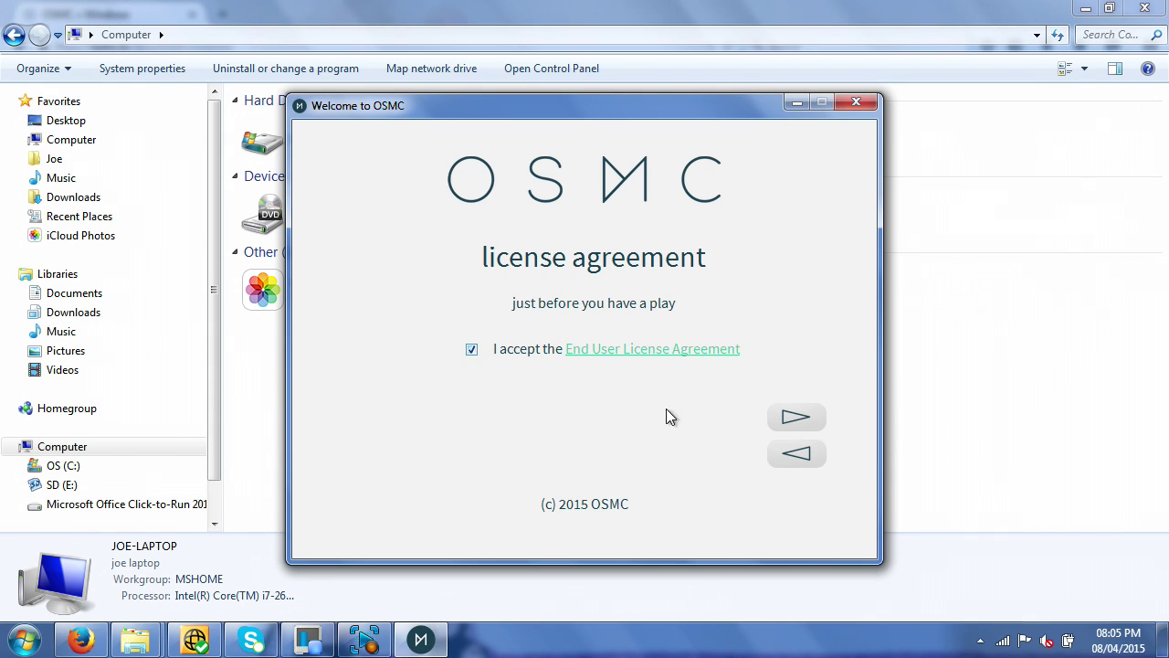
click(808, 419)
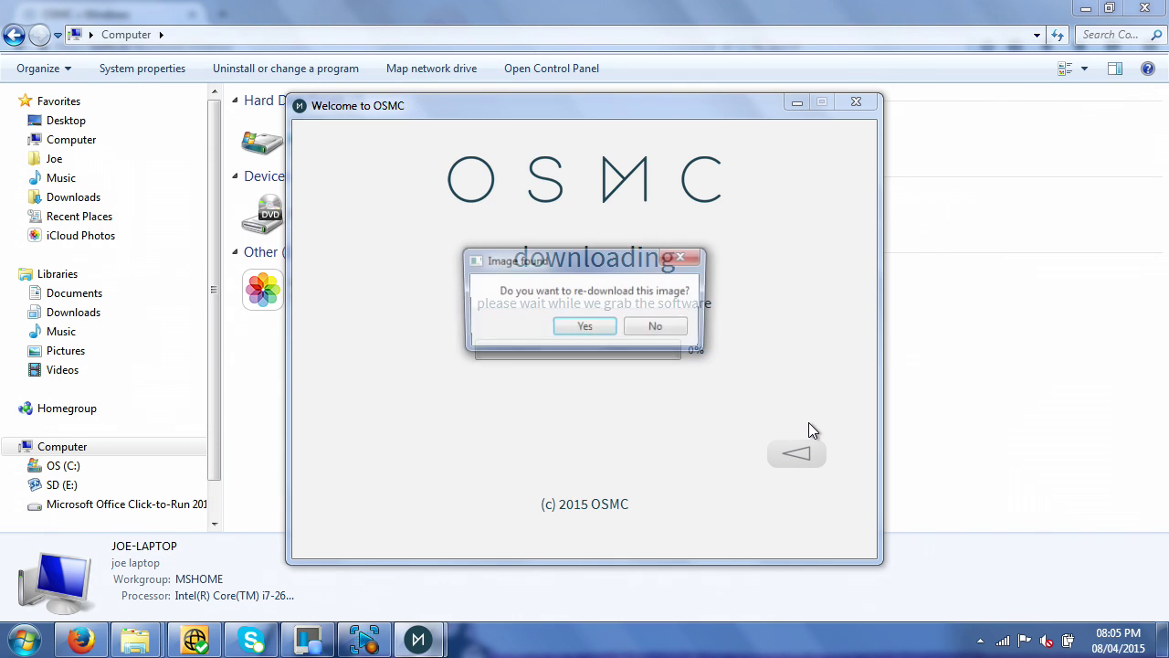
click(605, 337)
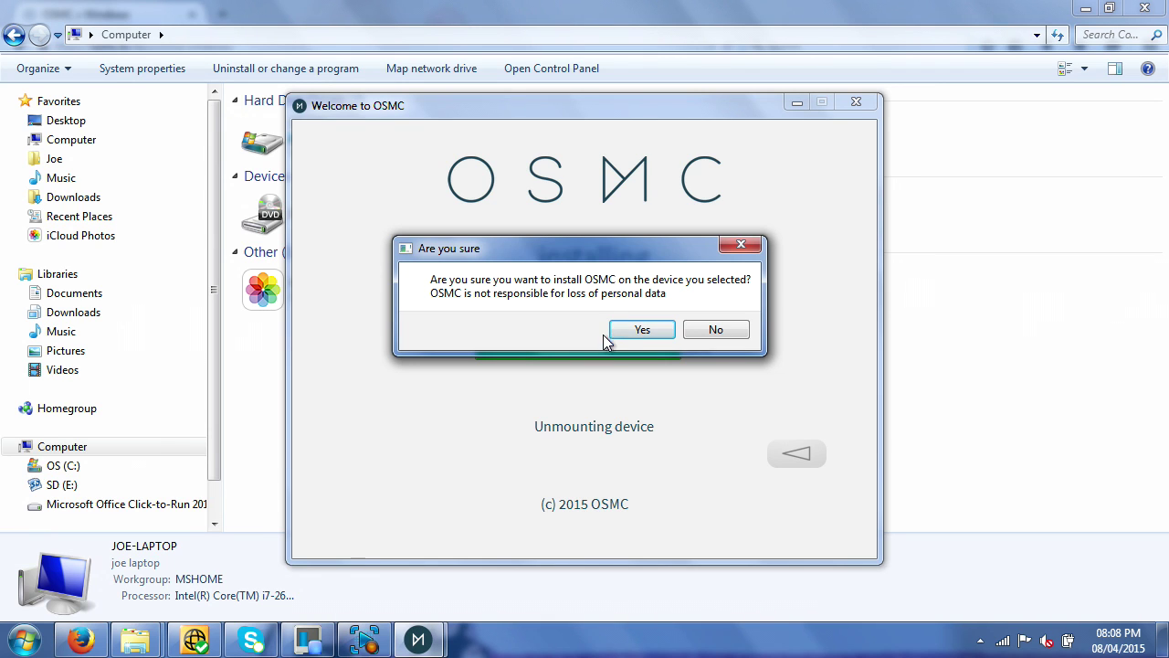
Confirm installing OSMC on the selected device and quit the installer when it finishes
click(624, 332)
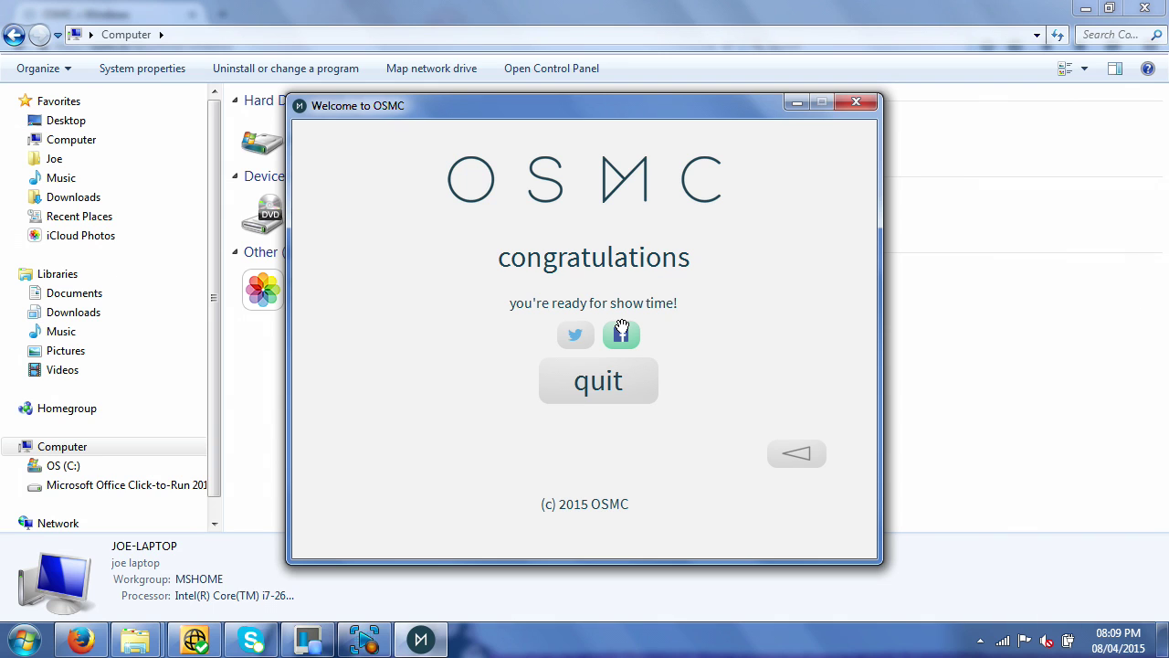
click(584, 398)
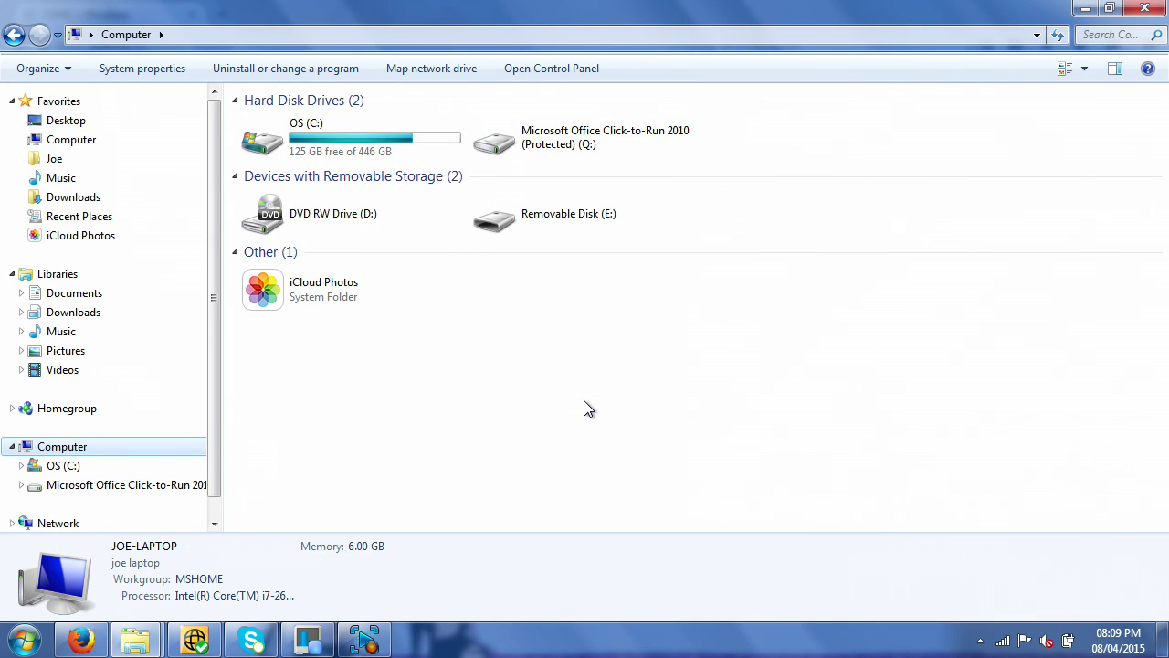
Eject the removable disk E: from the computer
right_click(534, 228)
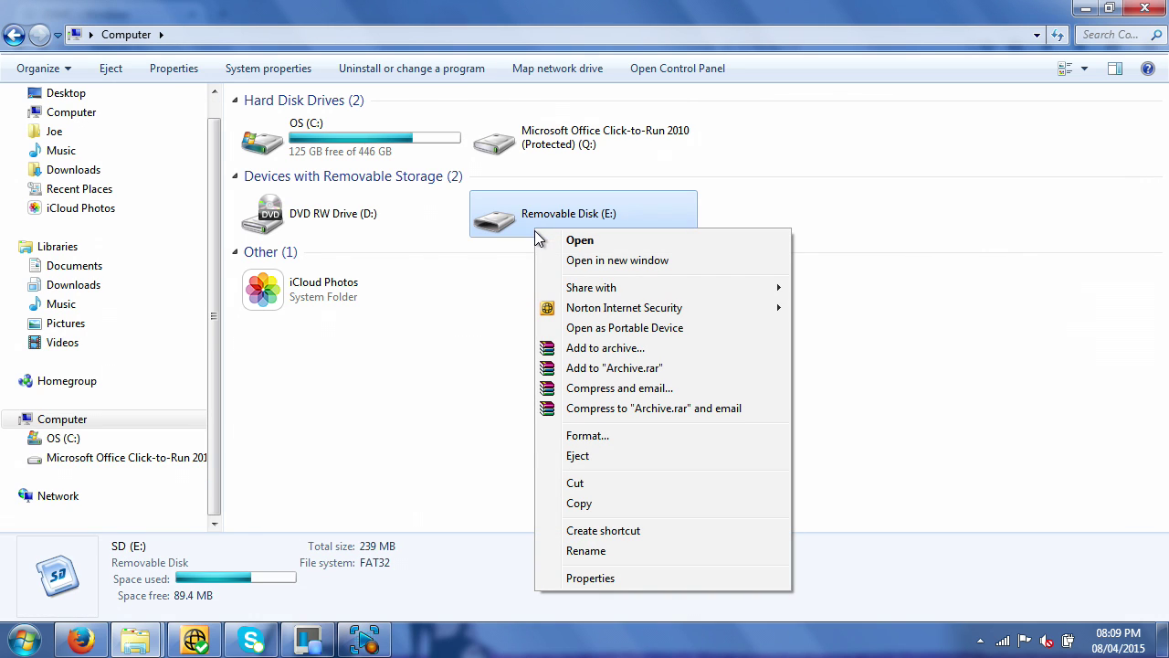
click(595, 455)
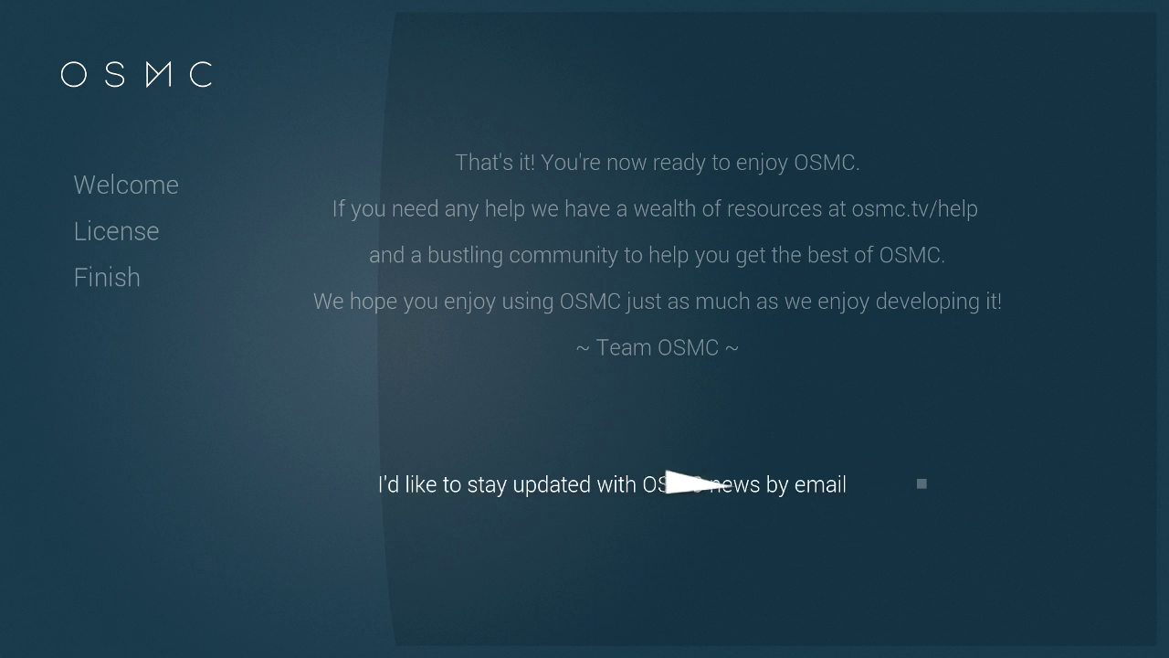
mouse_move(187, 203)
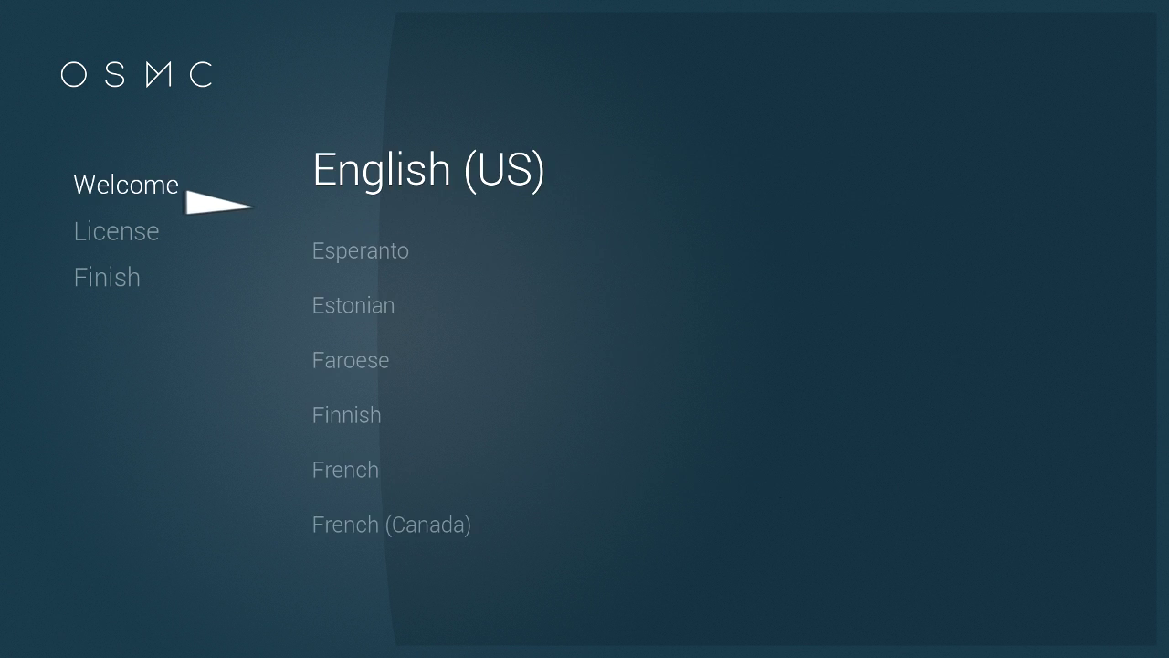
mouse_move(156, 277)
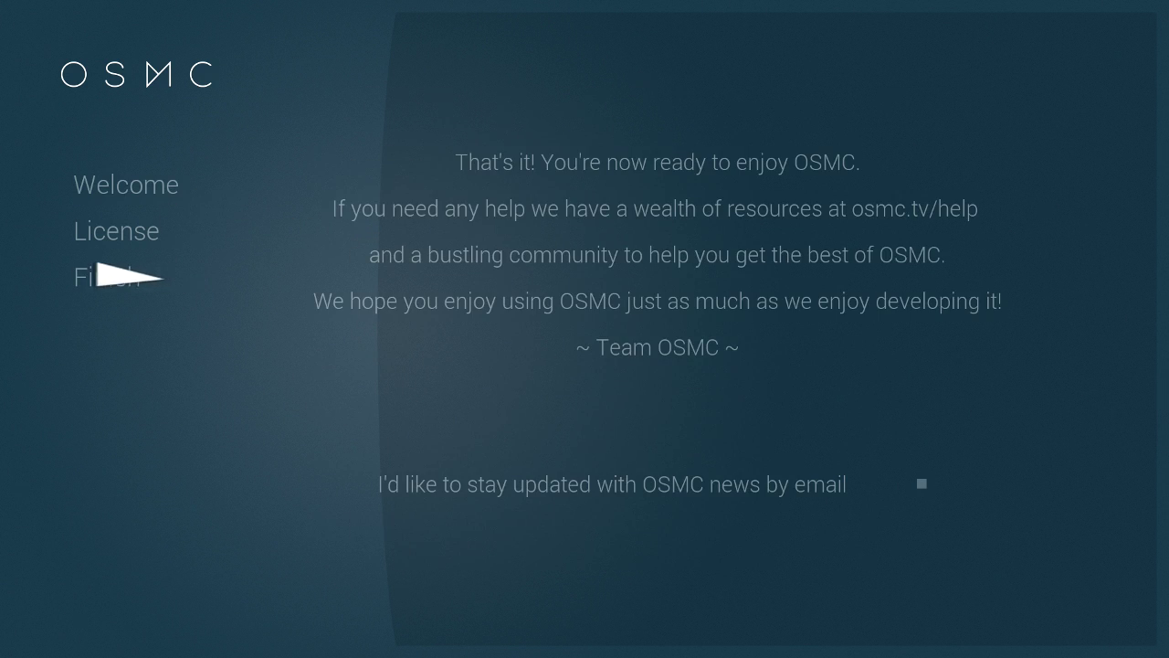